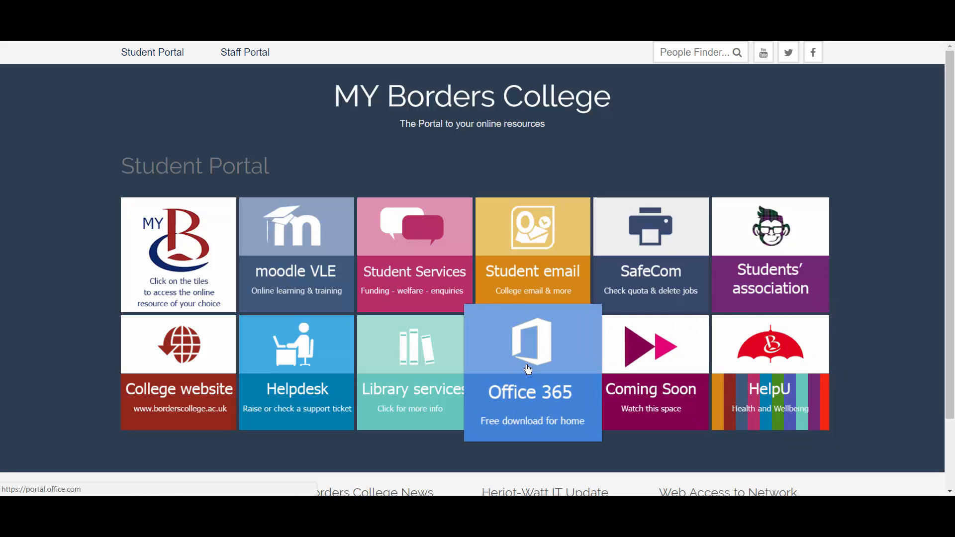
Open Forms through the college portal's Office 365 page and create a new form
click(528, 370)
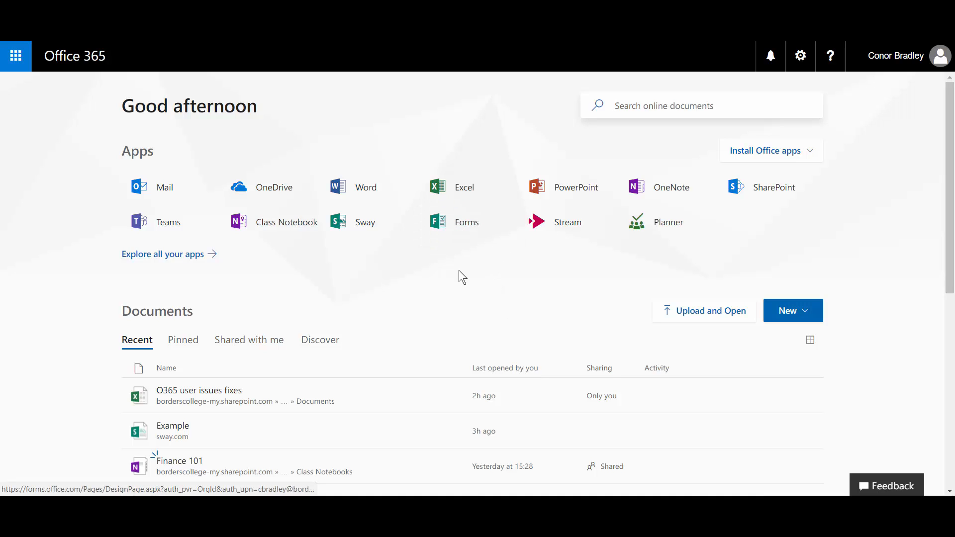
click(472, 235)
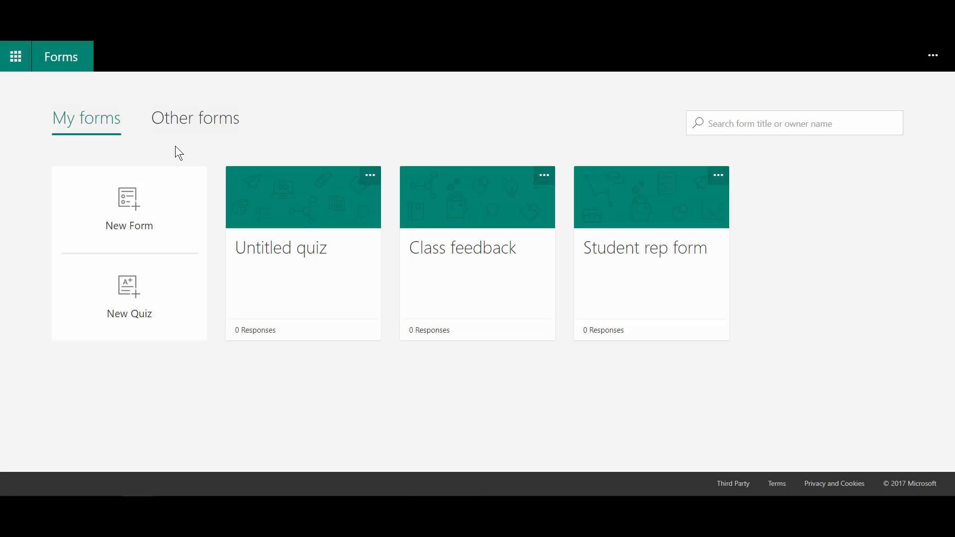
click(133, 201)
Title the new form "Unit 1 - Feedback" and leave its description empty
click(296, 160)
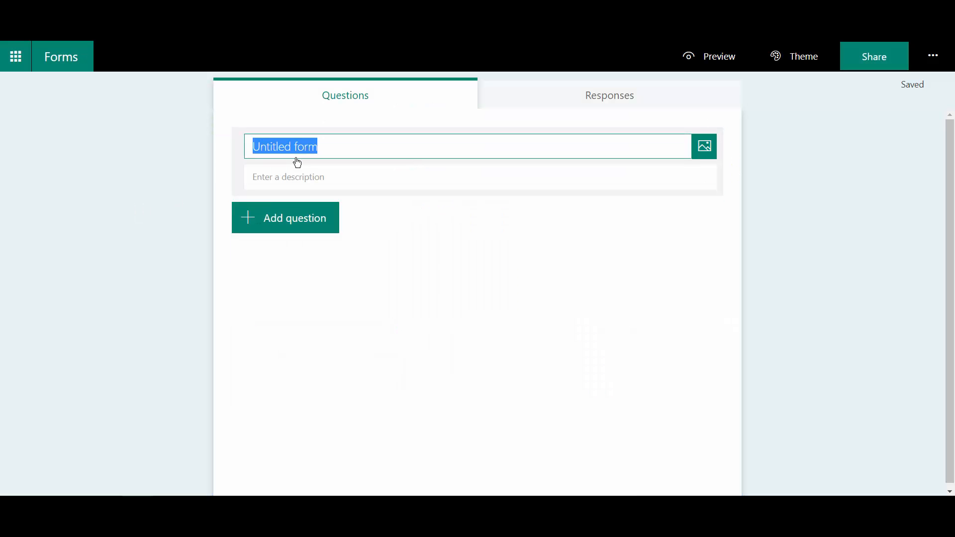
text(Unit 1)
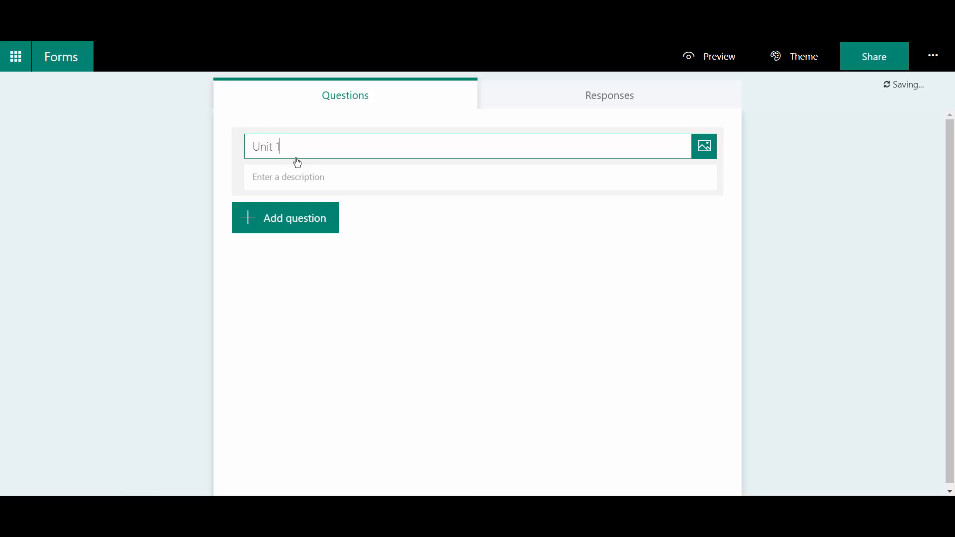
text( - Feedback)
click(303, 179)
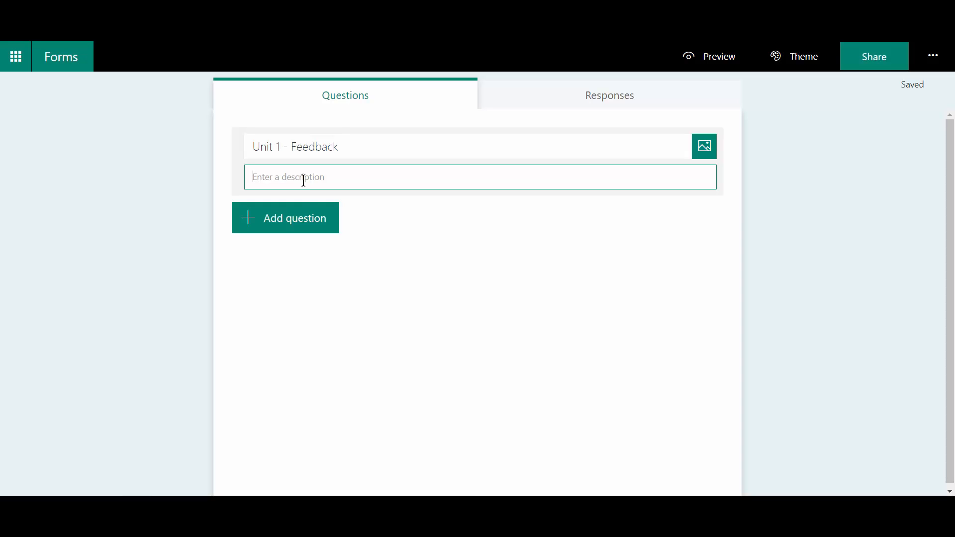
Add a required rating question asking "How memorable was the content in Unit 1?" with star symbols
click(296, 225)
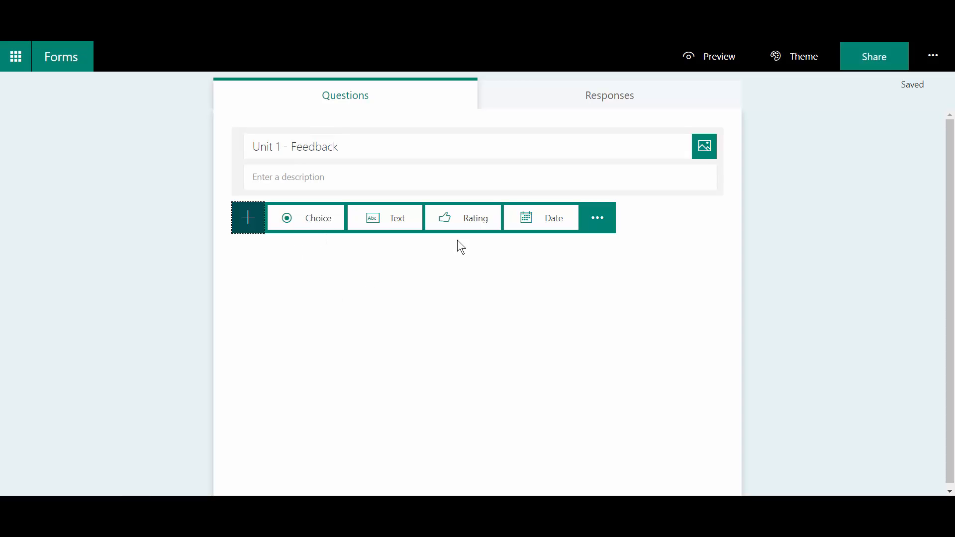
click(478, 226)
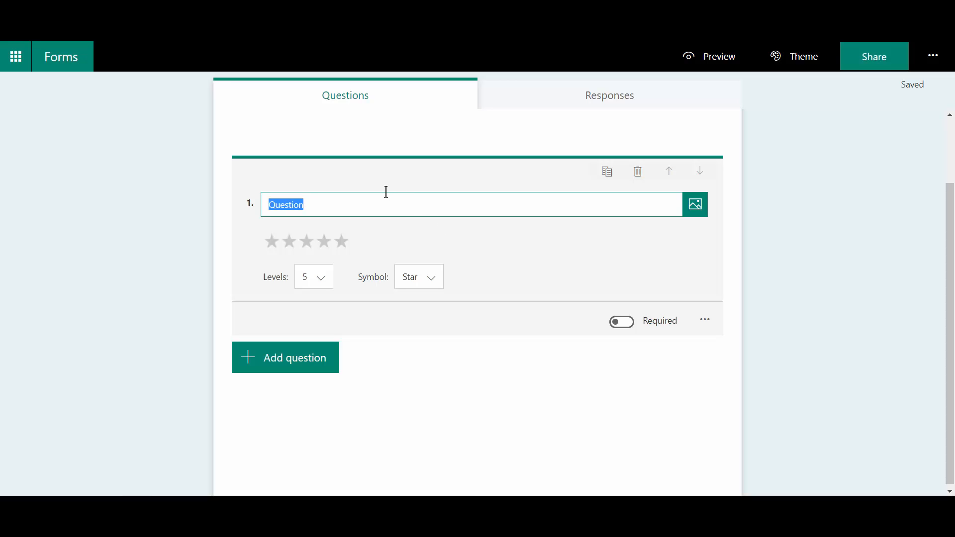
text(How)
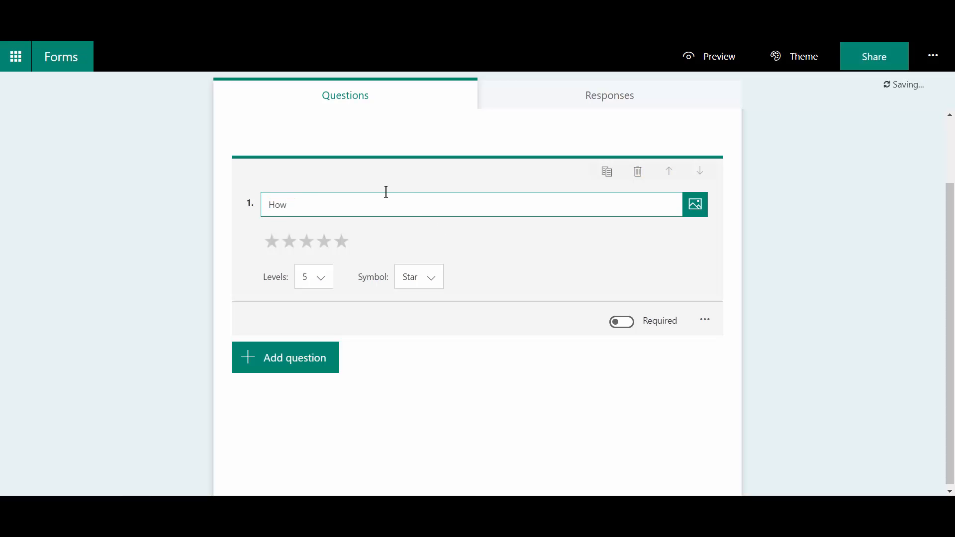
text( memorable was the content in Unit 1?)
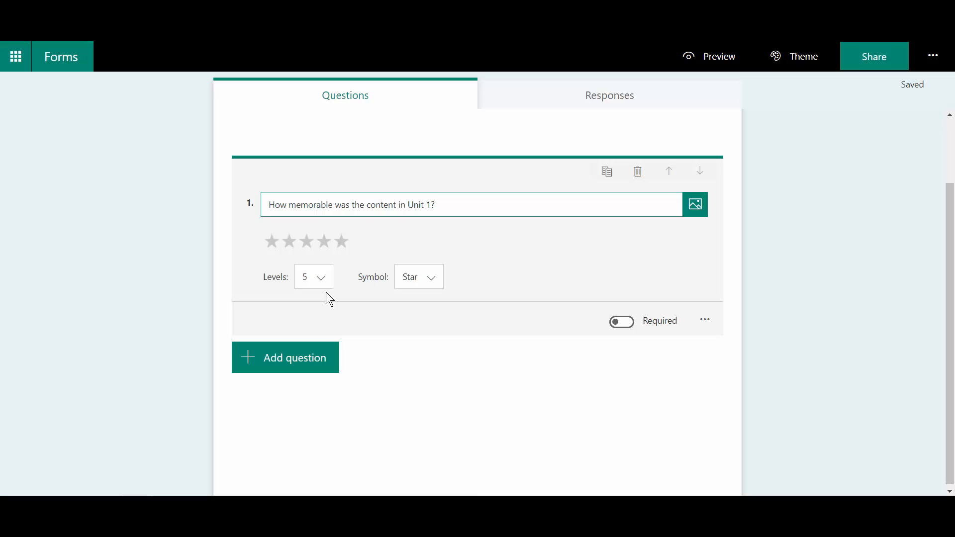
click(424, 279)
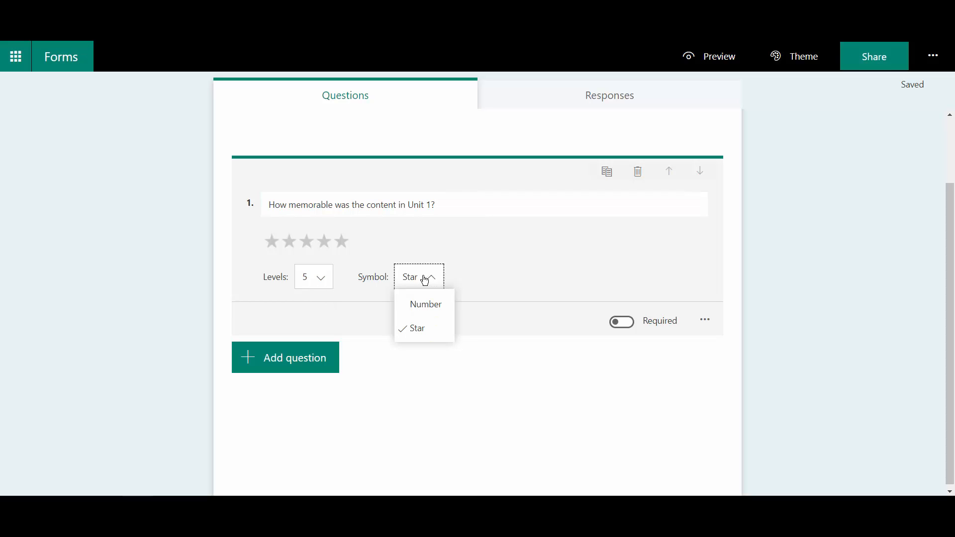
click(424, 279)
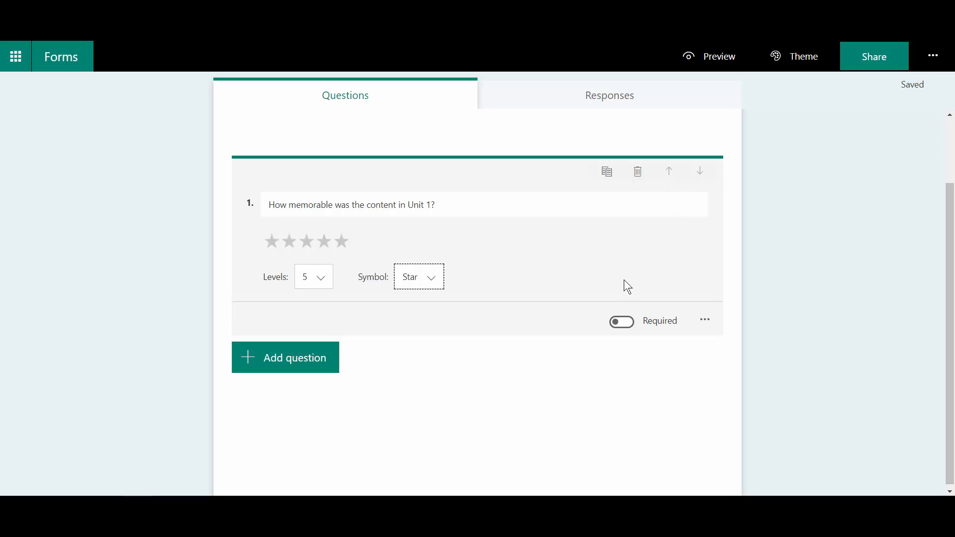
click(621, 327)
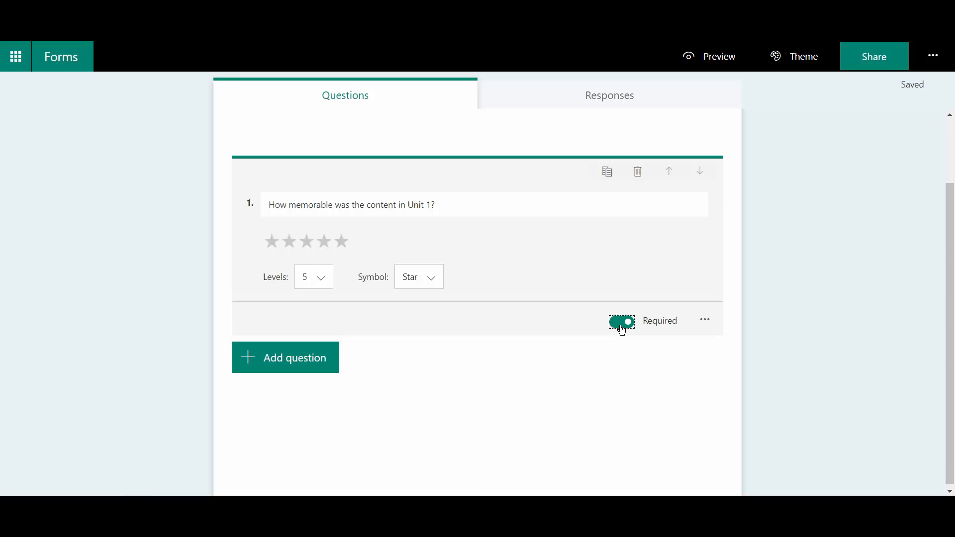
Add a required text question asking "Was there some content that you would have liked to see in the unit that we missed?"
click(315, 363)
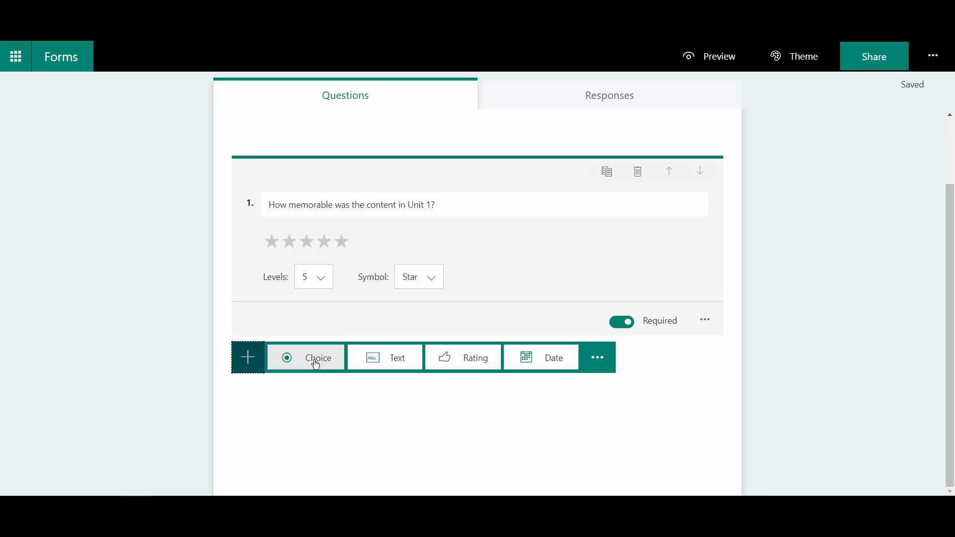
click(391, 363)
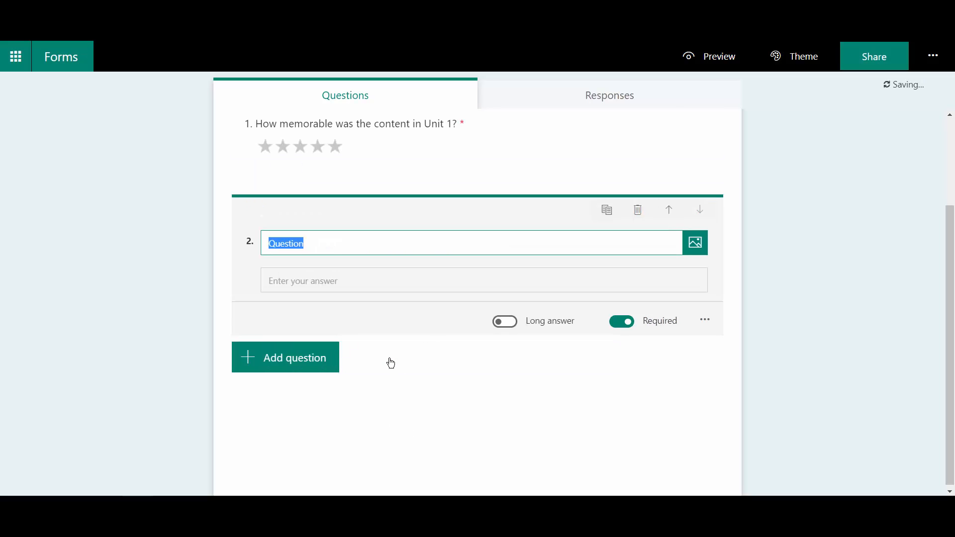
text(Was there some co)
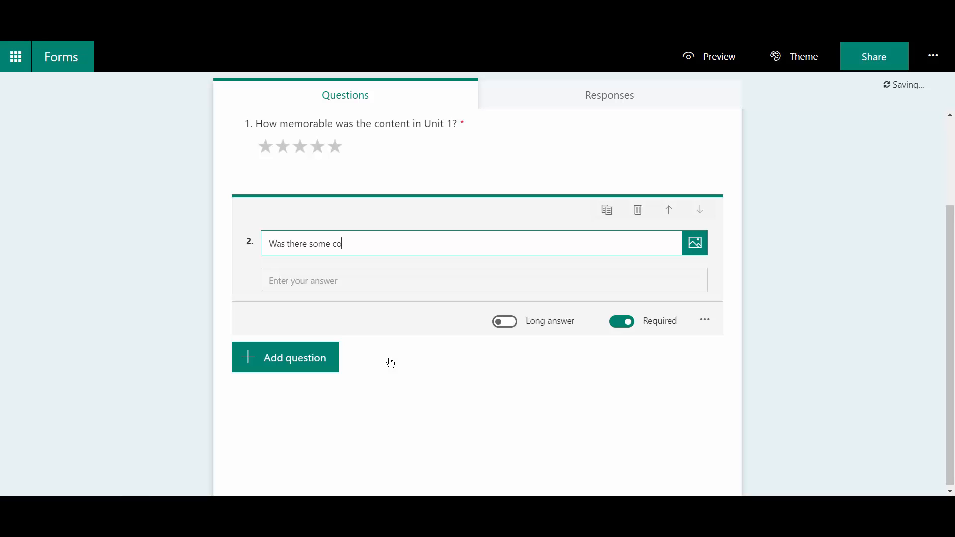
text(ntent that you would have liked to see in t)
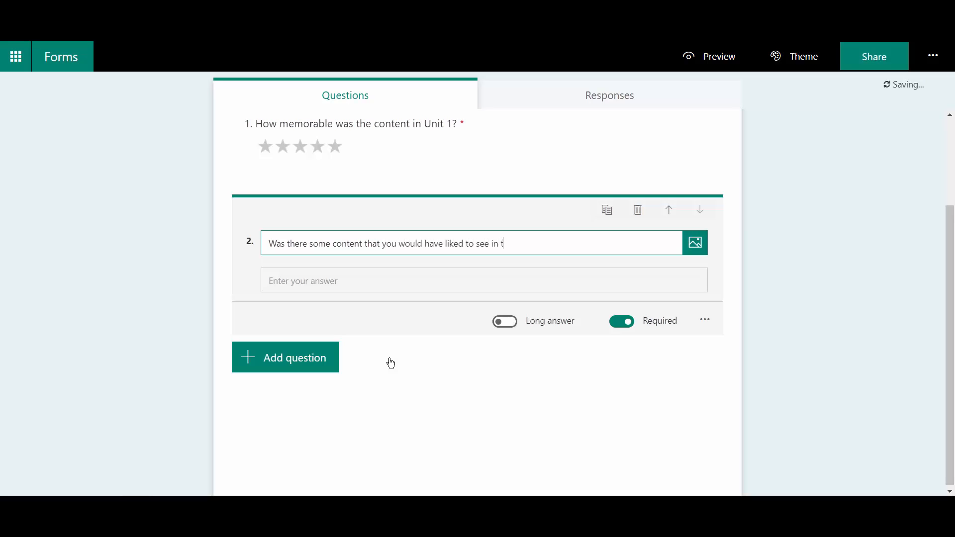
text(he unit that we missed?)
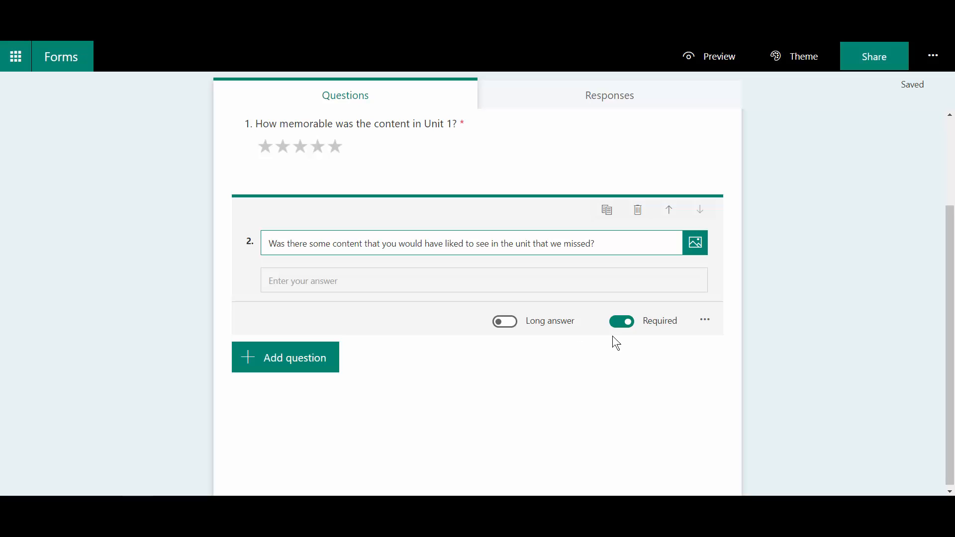
click(622, 321)
click(622, 322)
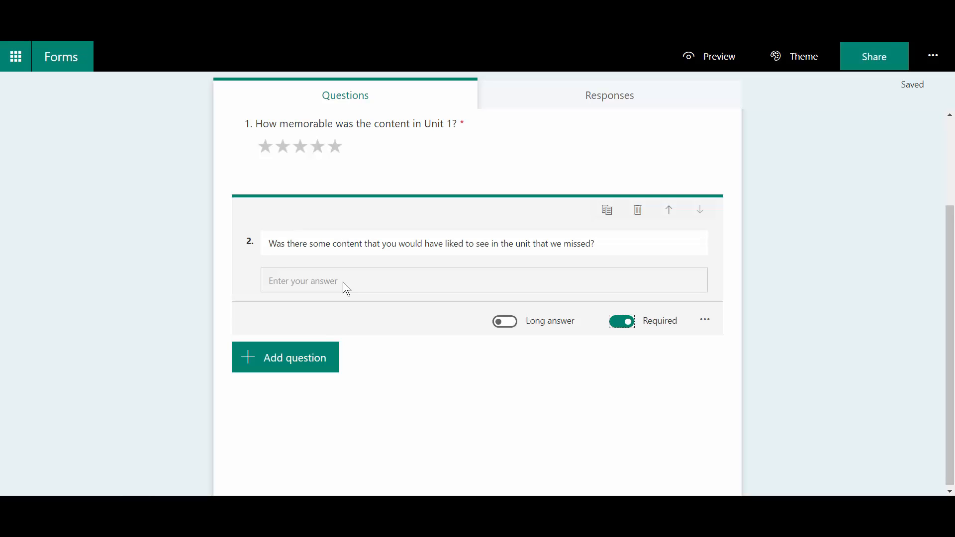
Add a choice question asking "Which room did you prefer to work in?"
click(303, 358)
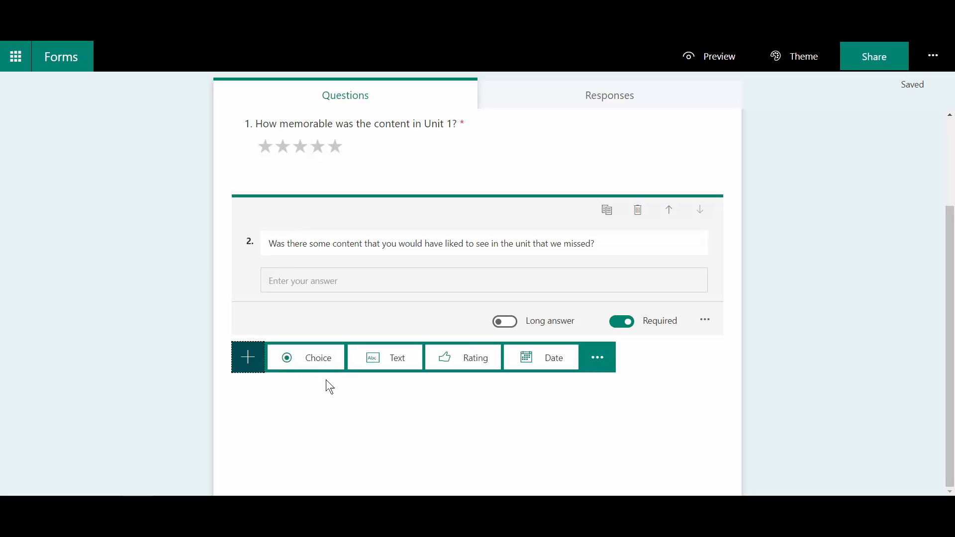
click(308, 365)
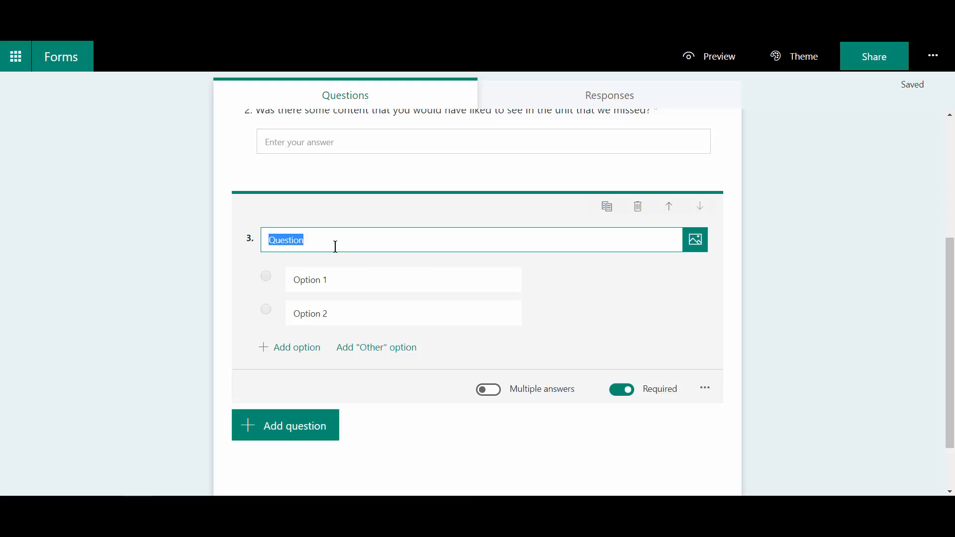
text(Which room d)
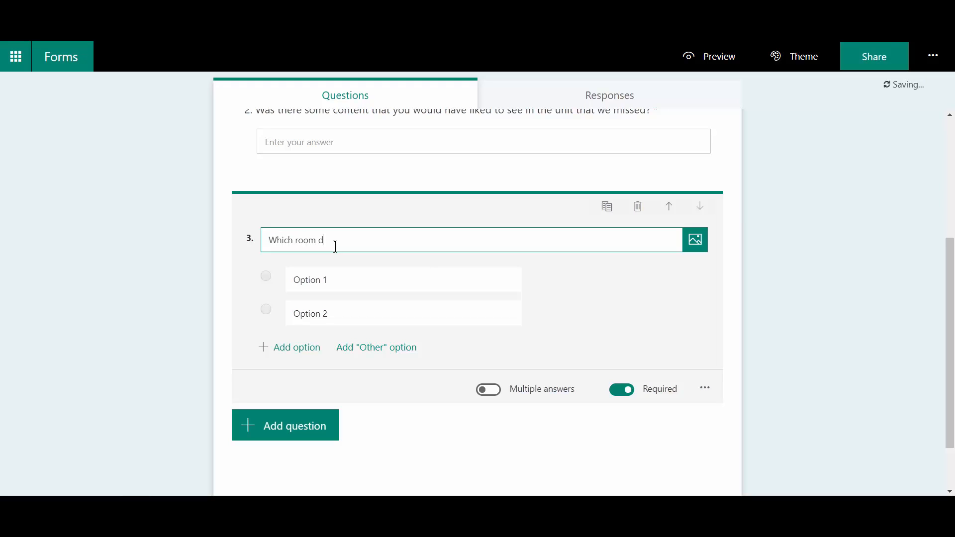
text(id you prefer to work in/)
key(BackSpace)
text(?)
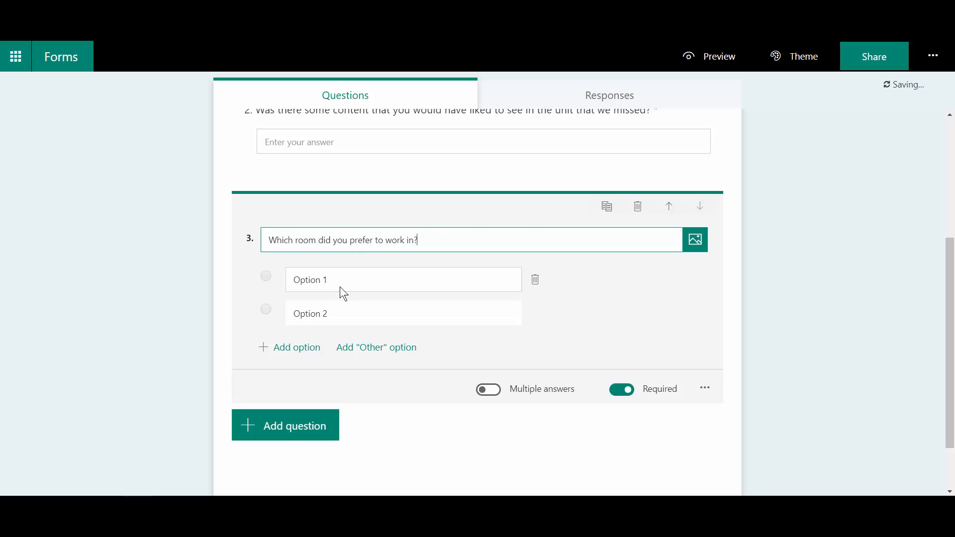
Set the room question's two answer options to 0.039 and 2.004
drag(339, 287, 241, 273)
text(O.039)
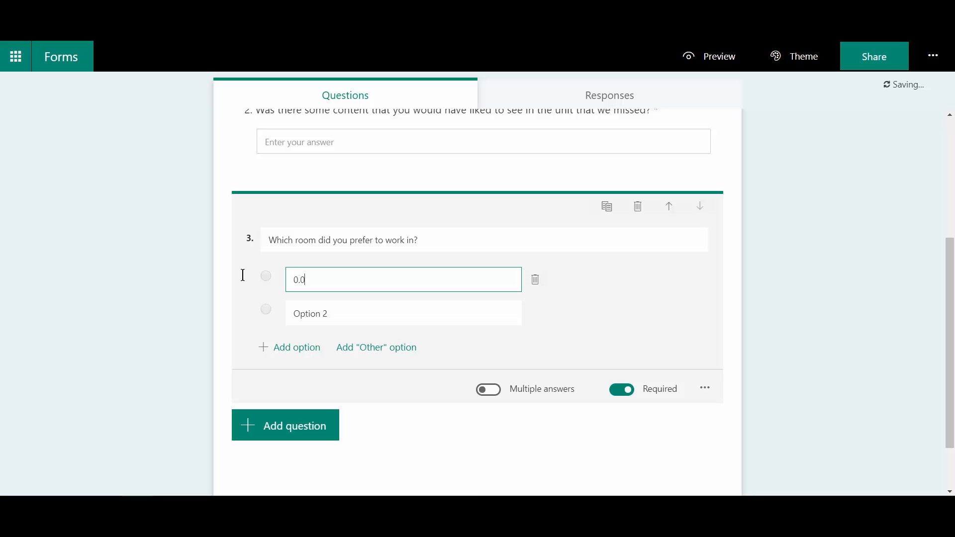
drag(345, 321, 266, 320)
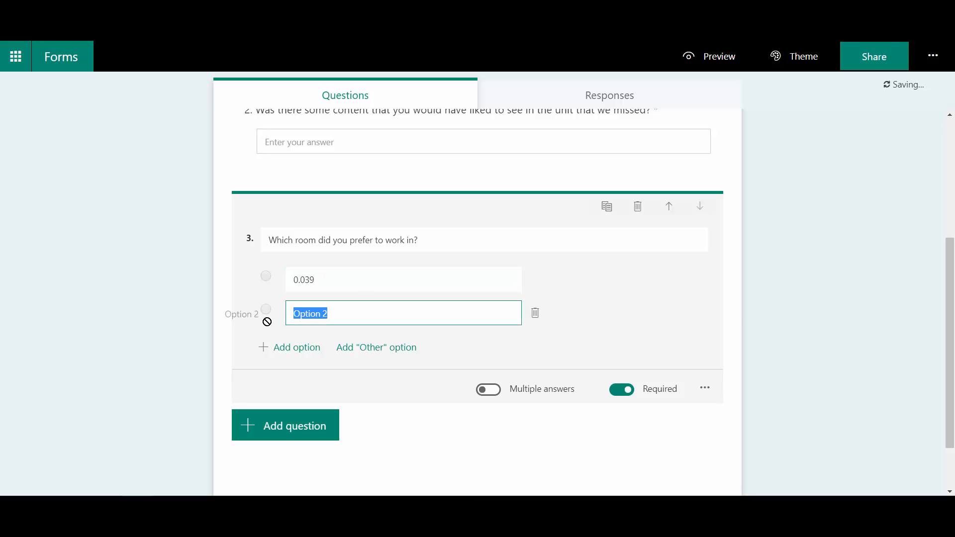
text(2.004)
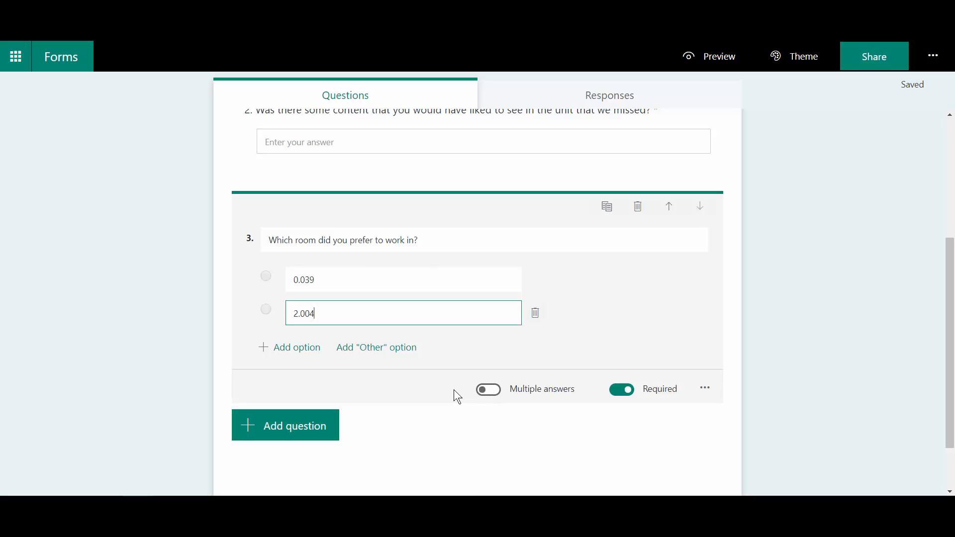
Review the finished questions, preview the form in computer and mobile layouts, and return to editing
scroll(676, 323, up, 5)
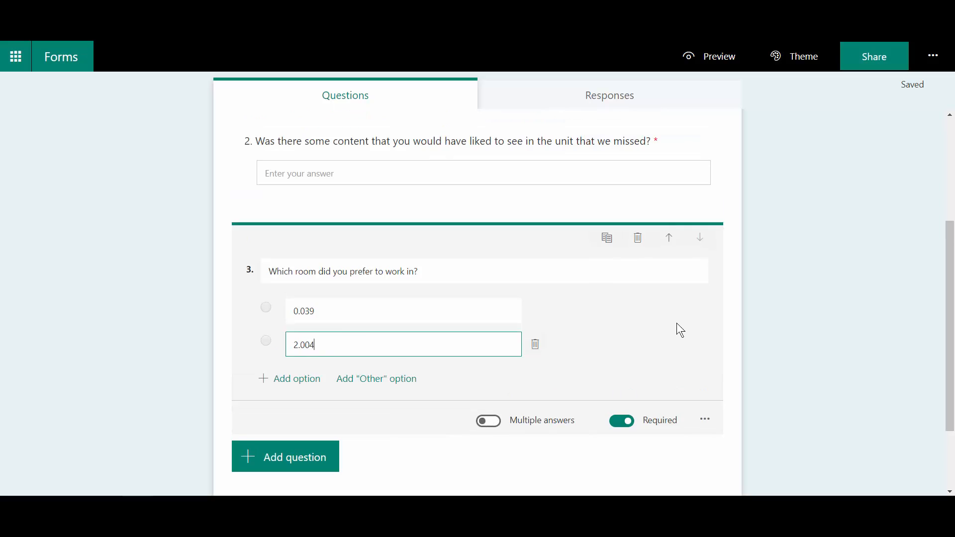
scroll(677, 328, down, 1)
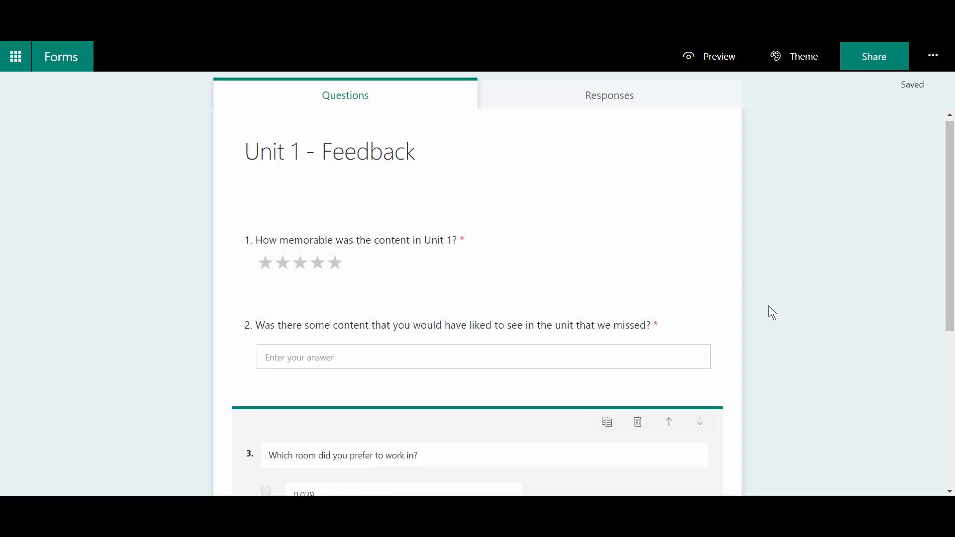
scroll(766, 308, down, 4)
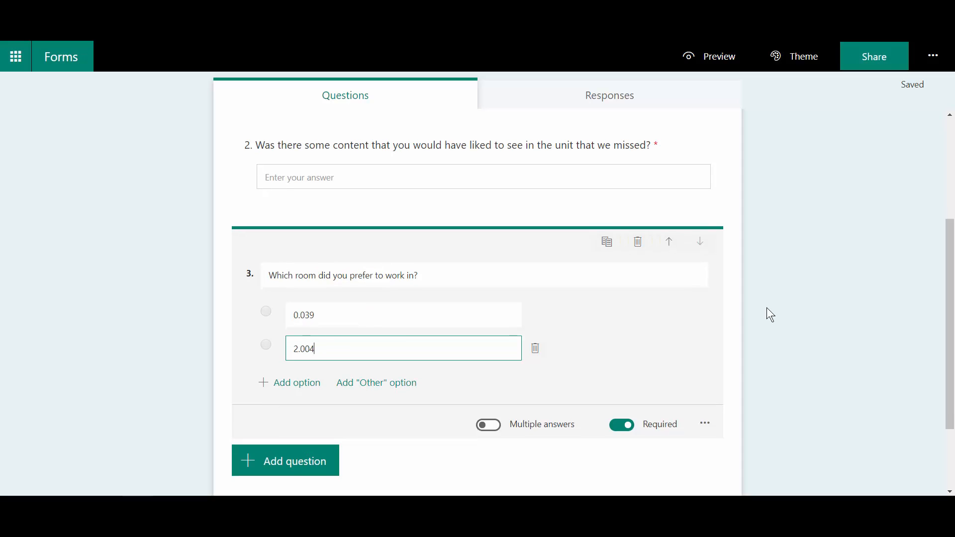
scroll(766, 308, up, 4)
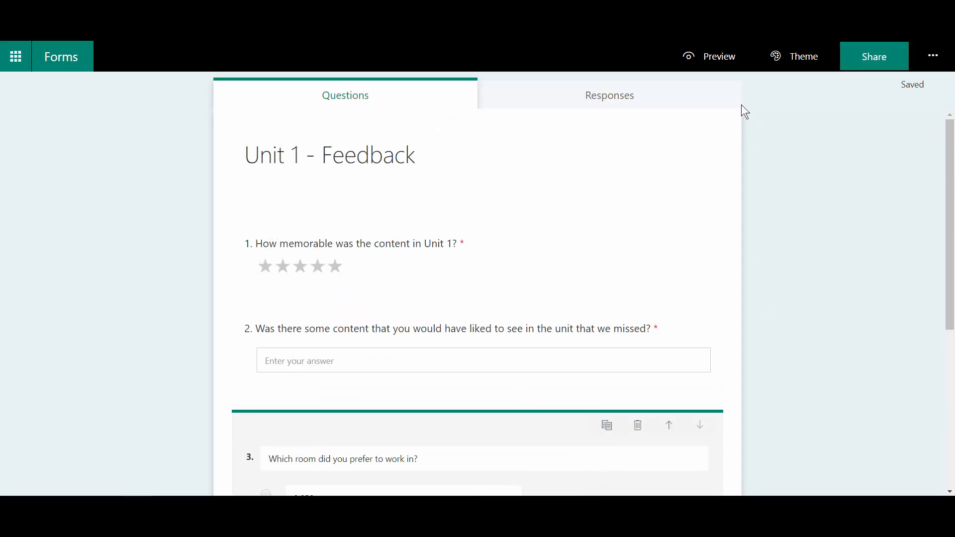
click(713, 64)
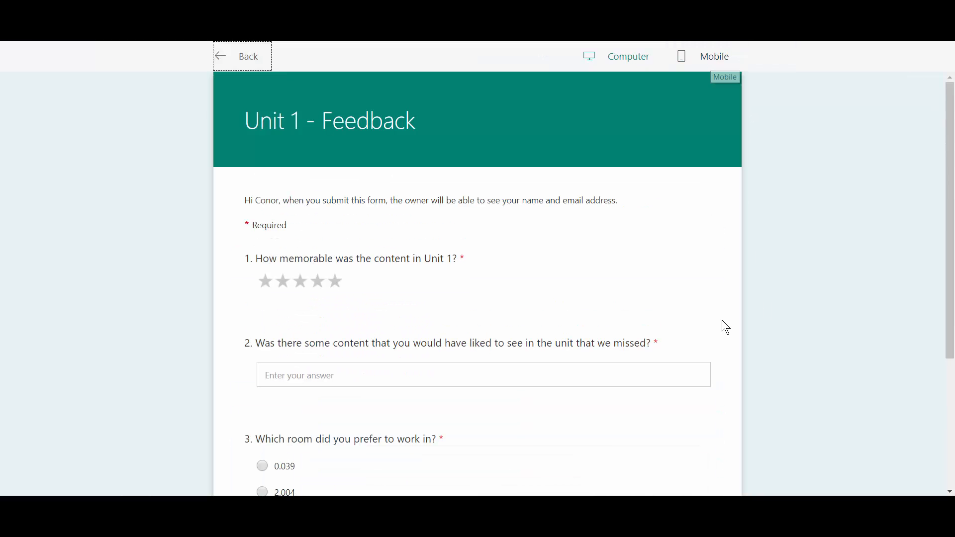
scroll(721, 323, down, 4)
scroll(721, 320, up, 4)
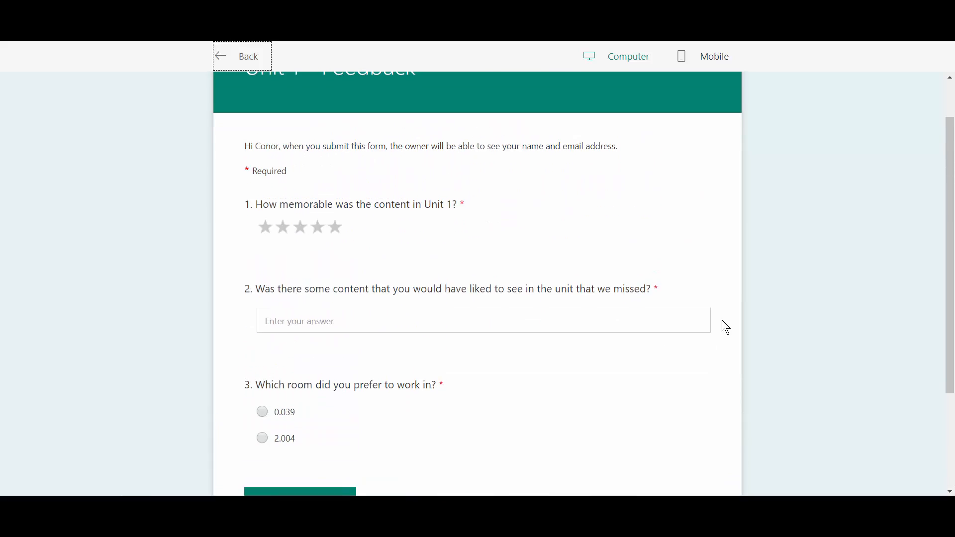
click(695, 64)
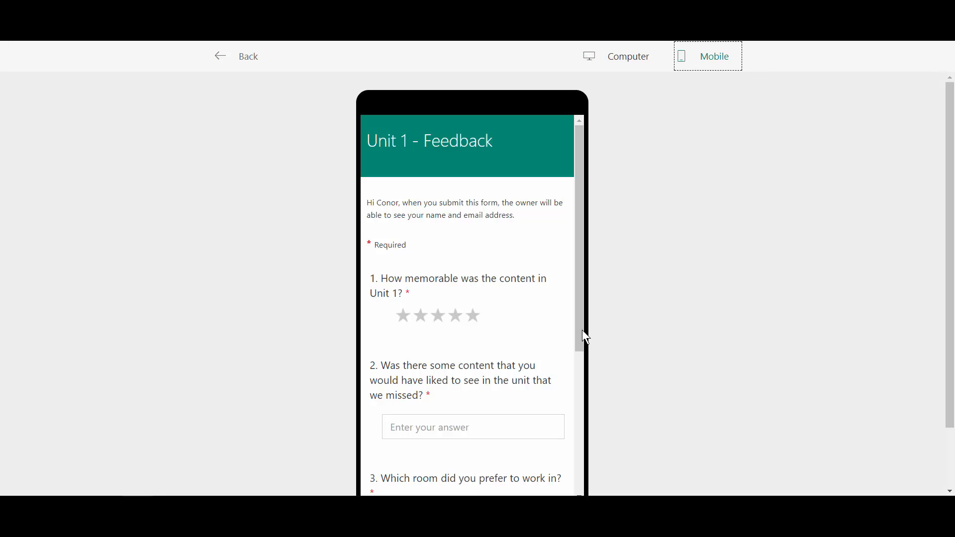
scroll(522, 314, down, 5)
scroll(524, 314, up, 5)
click(252, 57)
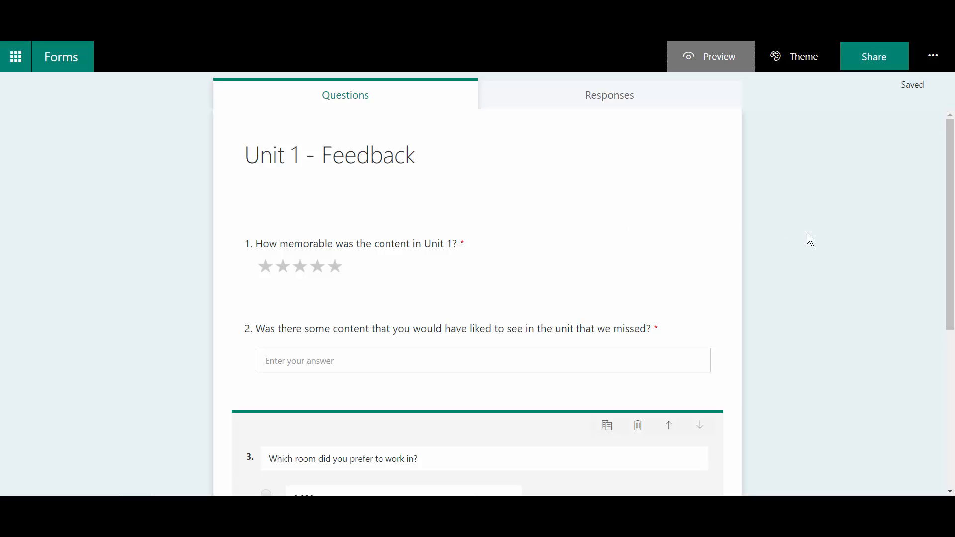
Apply the illustrated orange room theme with the framed pictures to the form
click(794, 56)
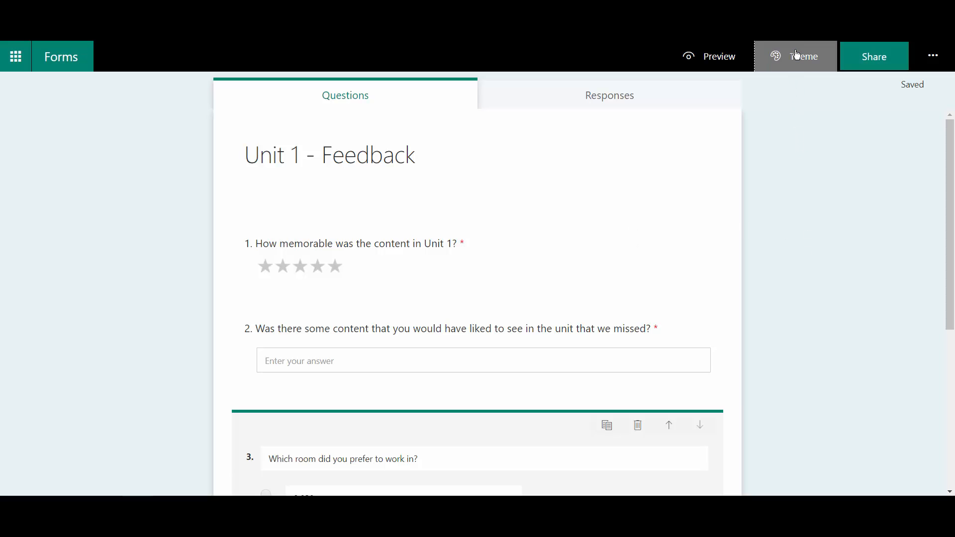
click(742, 212)
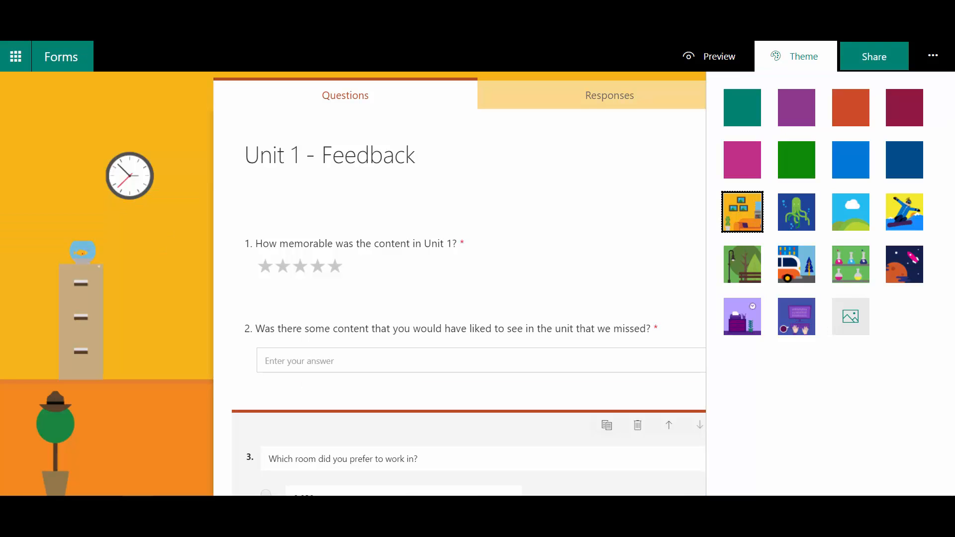
Apply the outer space theme with the rocket and orange planet to the form and close the theme choices
click(918, 267)
click(144, 315)
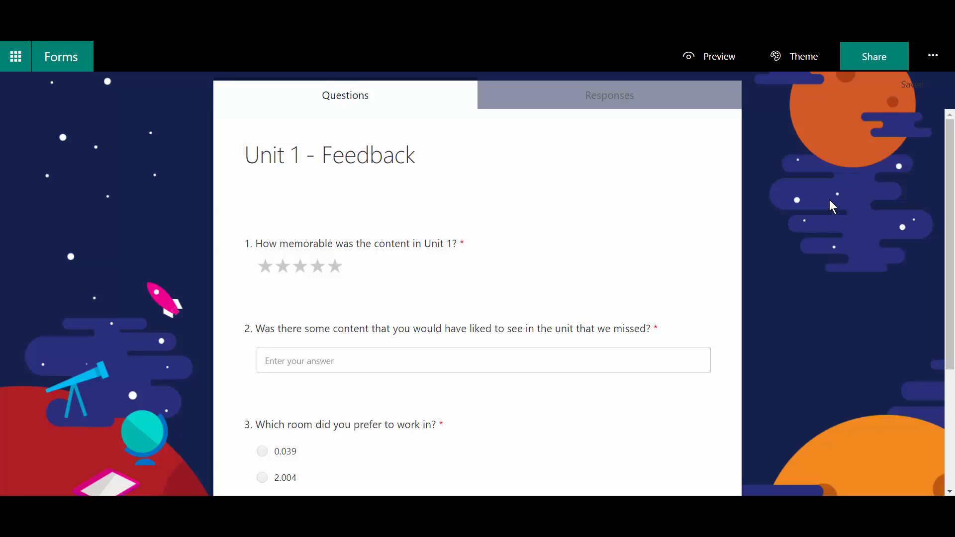
Open the form's sharing options, view its QR code, and copy the response link for people in the organization
click(863, 58)
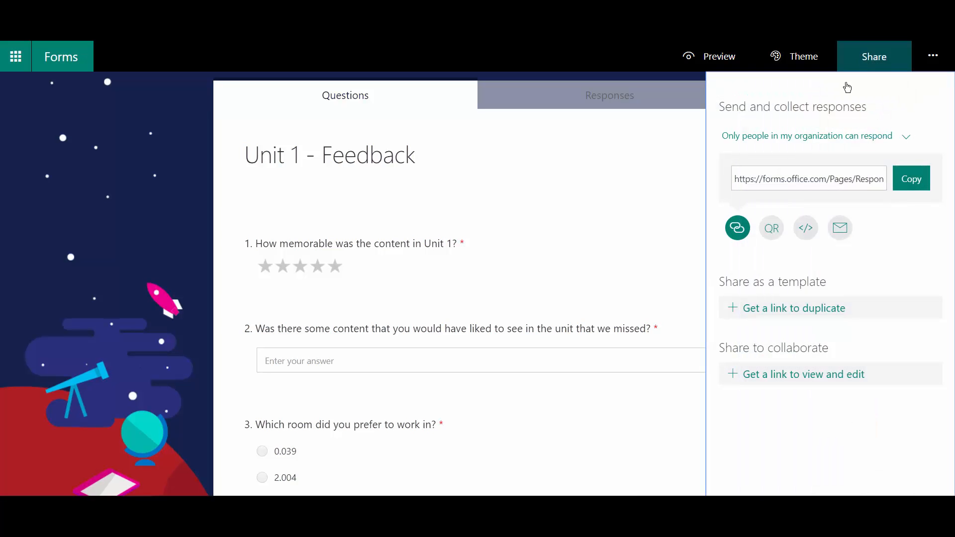
click(770, 229)
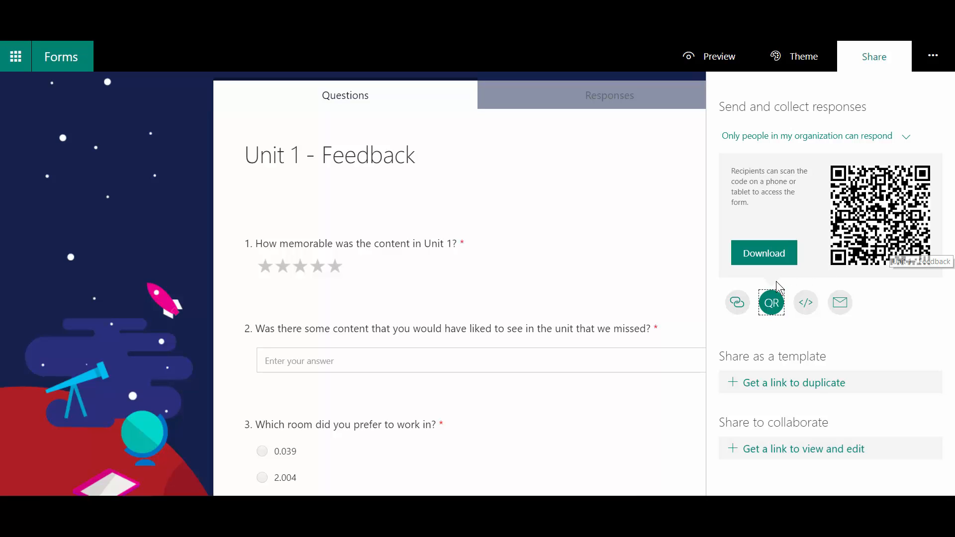
click(737, 302)
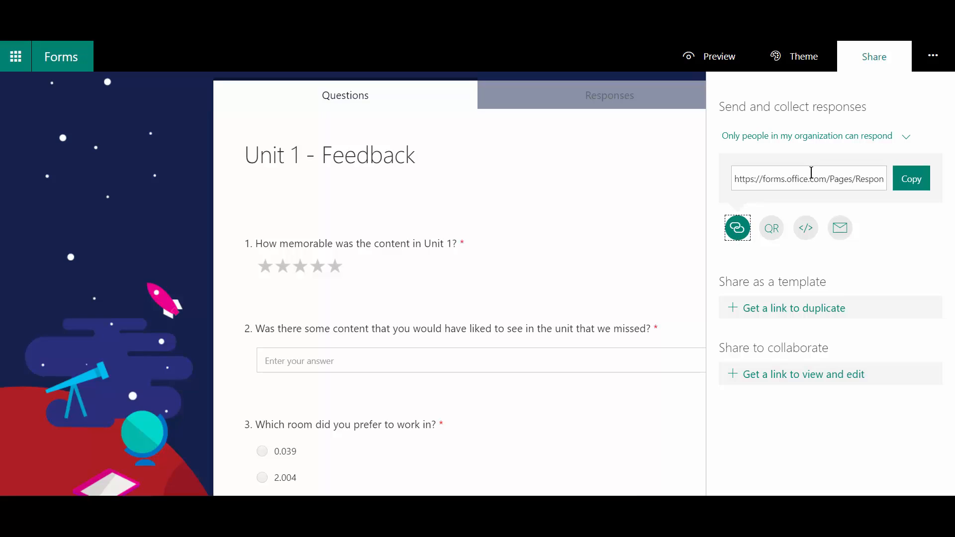
click(907, 182)
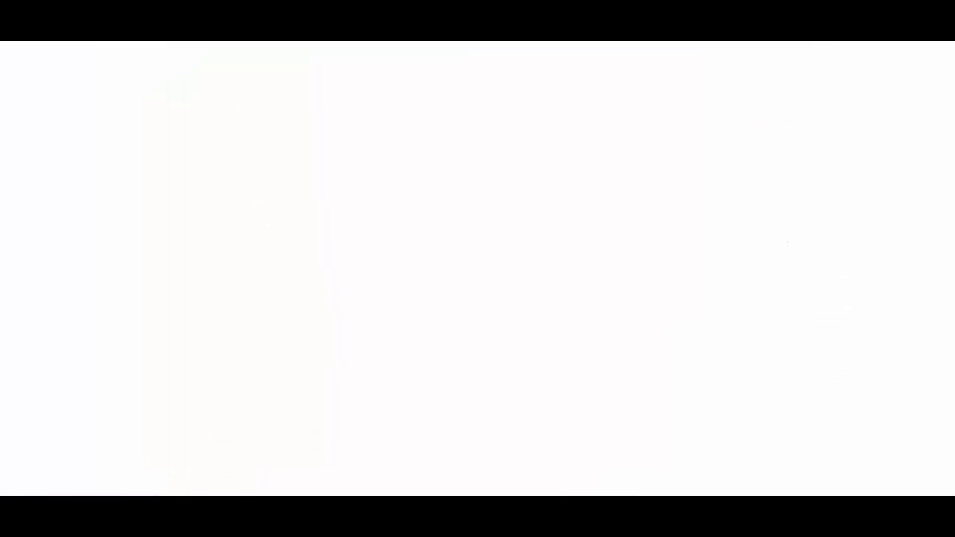
Switch to the Borders College Moodle site, open the personal test course and turn editing on
text(mood)
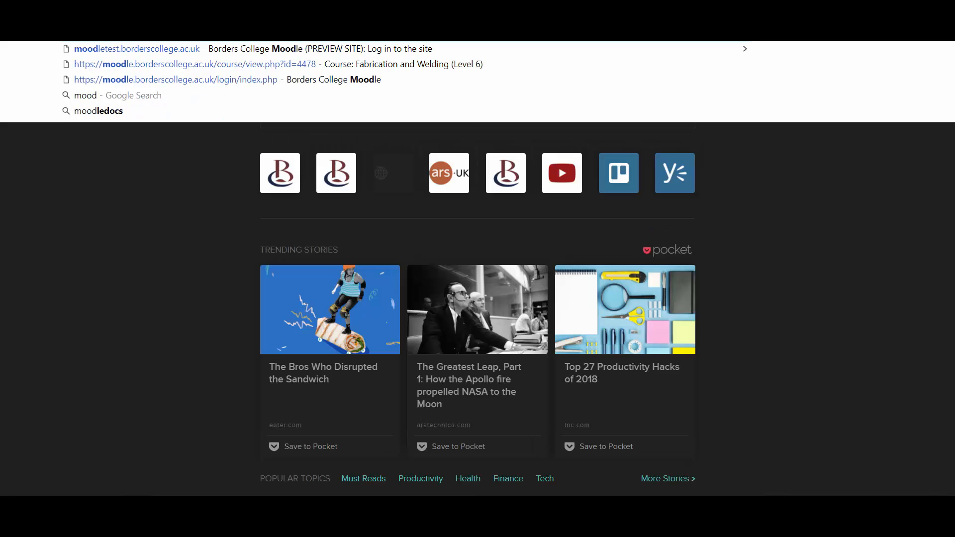
key(Return)
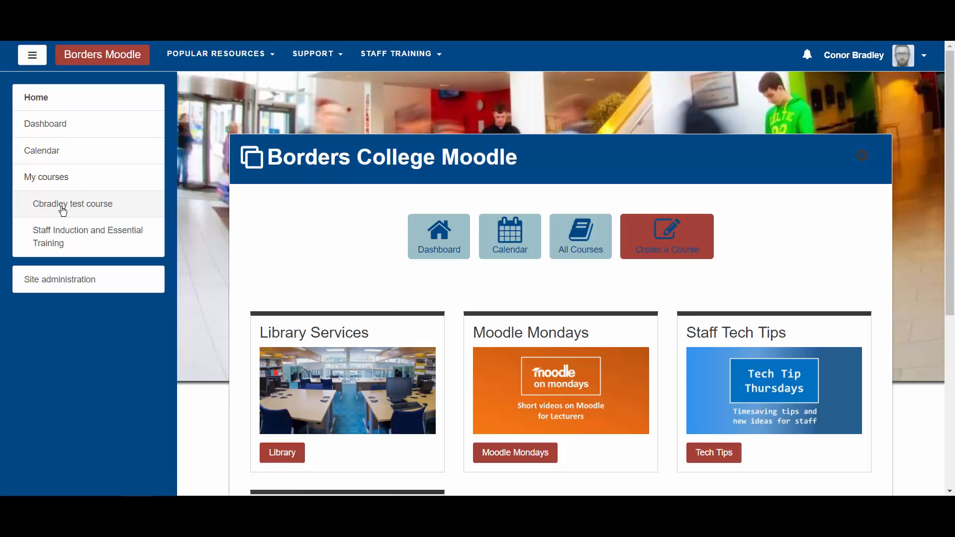
click(64, 209)
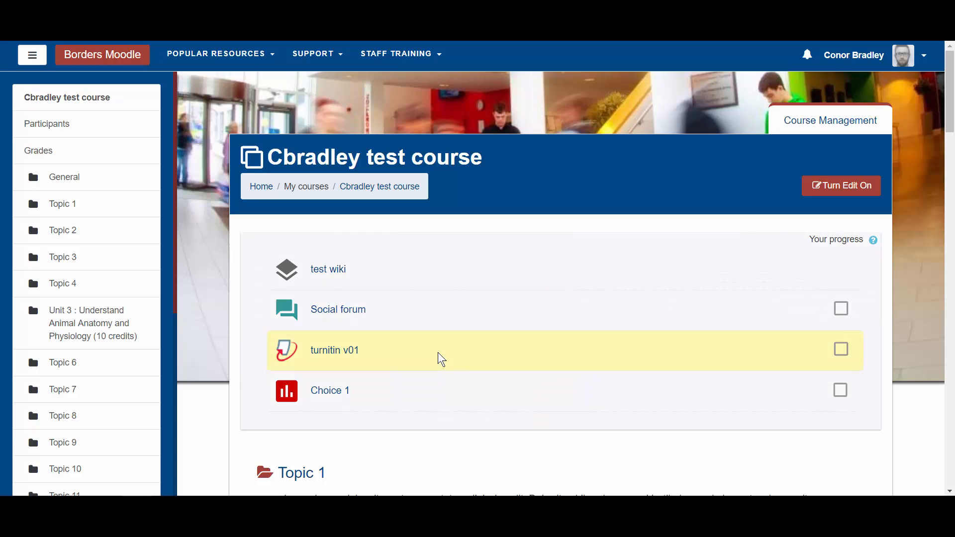
click(840, 197)
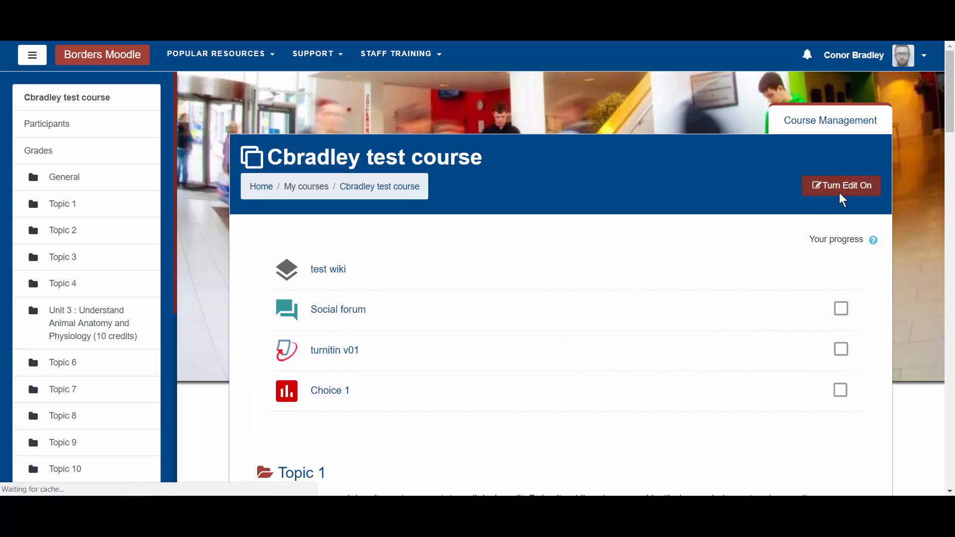
Add a new URL resource to the general section above Topic 1 of the test course
click(787, 443)
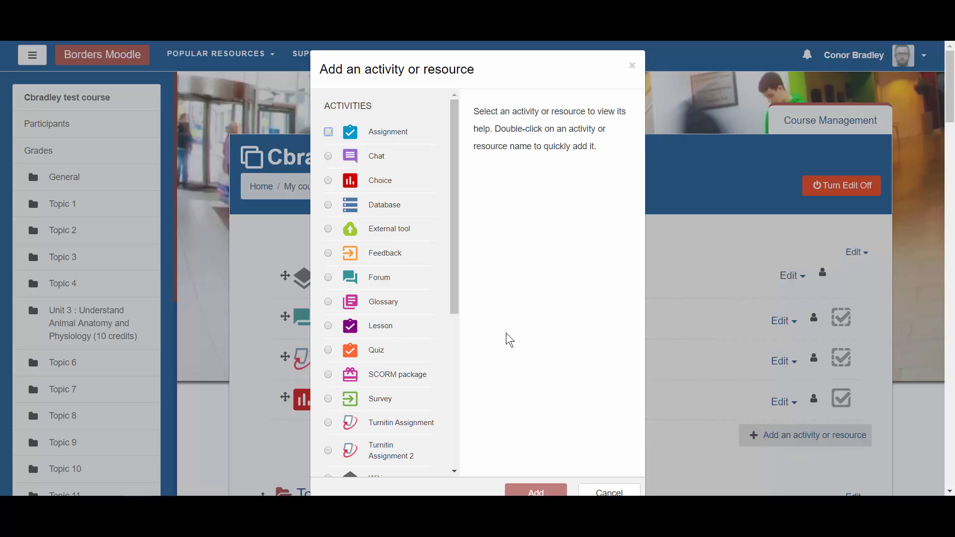
scroll(410, 269, down, 6)
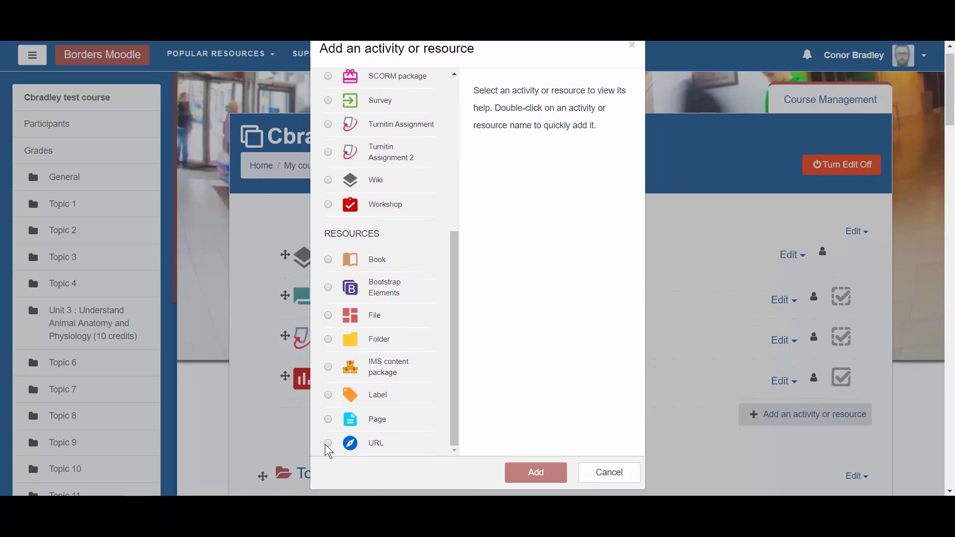
click(328, 443)
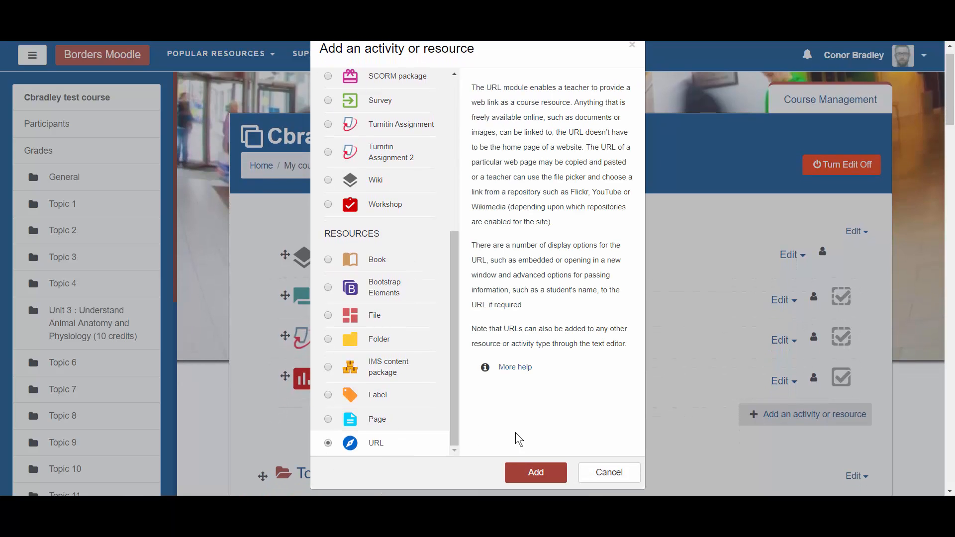
click(527, 469)
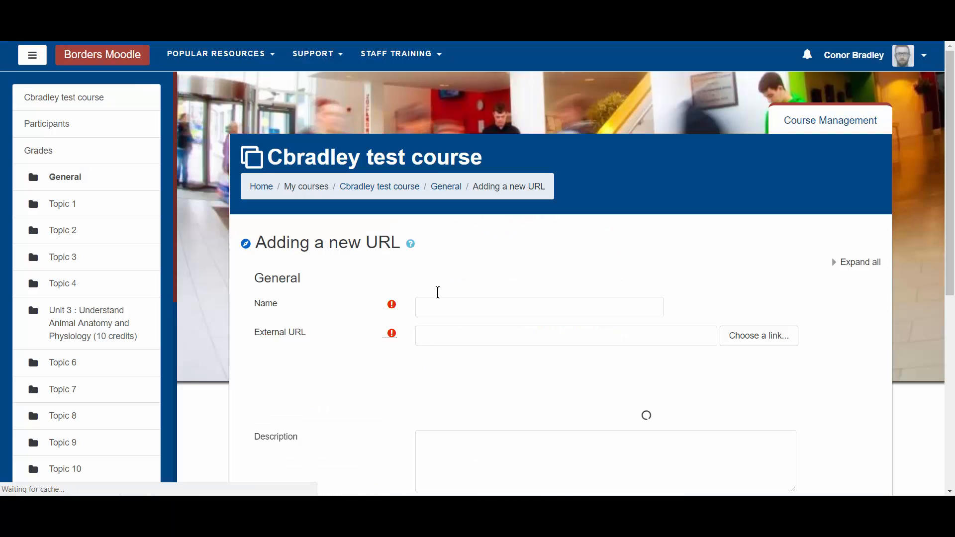
Name the URL resource "Unit 1 Feedback", paste the copied form link as its external URL, and save it back to the course
click(459, 306)
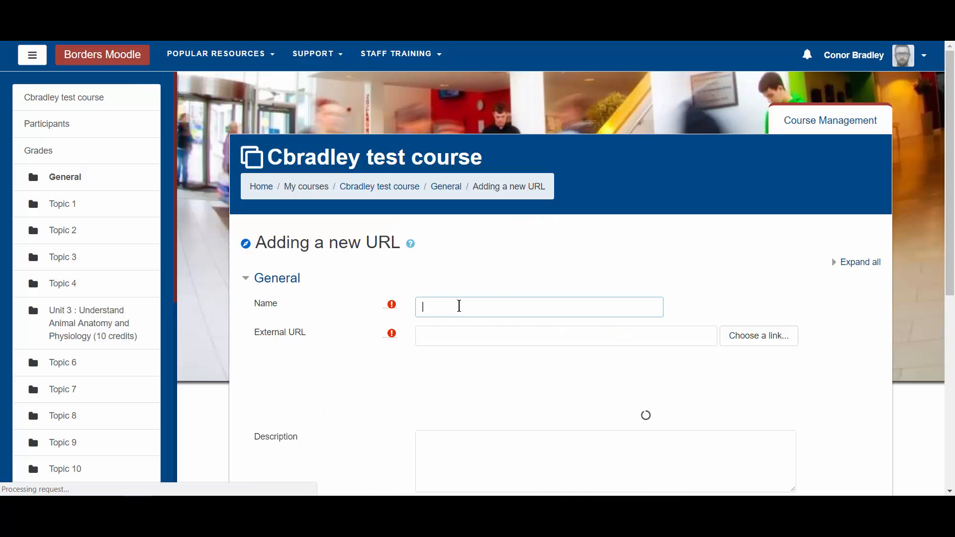
text(Ur)
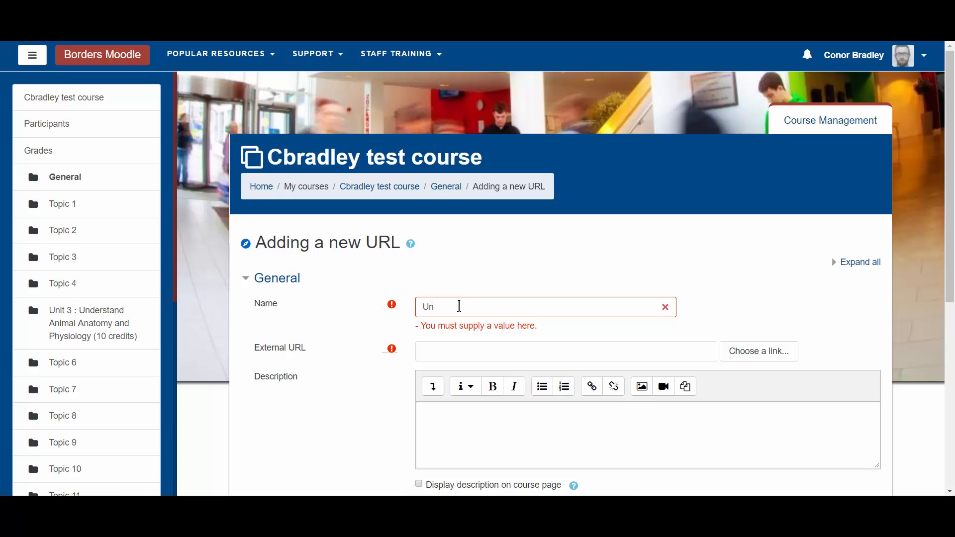
text(it 1 Feedback)
click(470, 355)
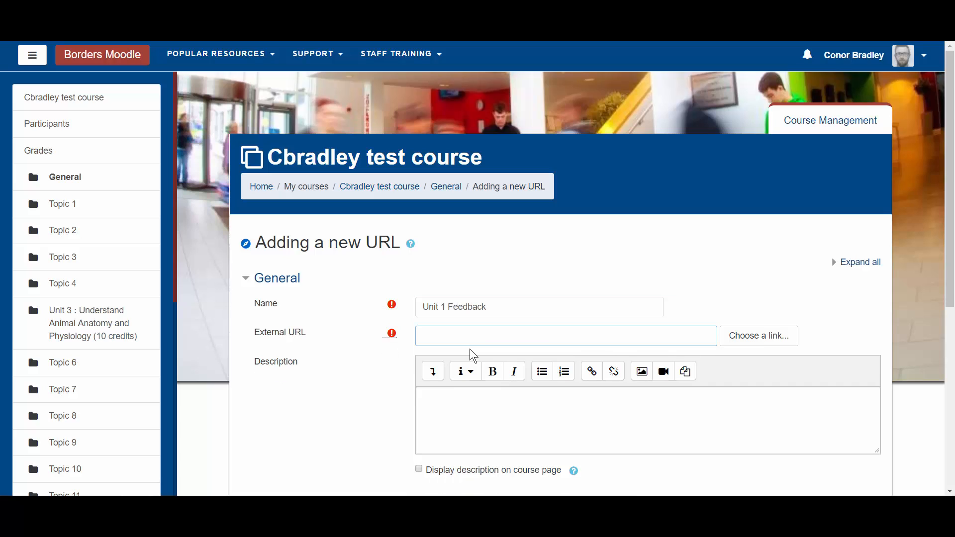
key(ctrl+v)
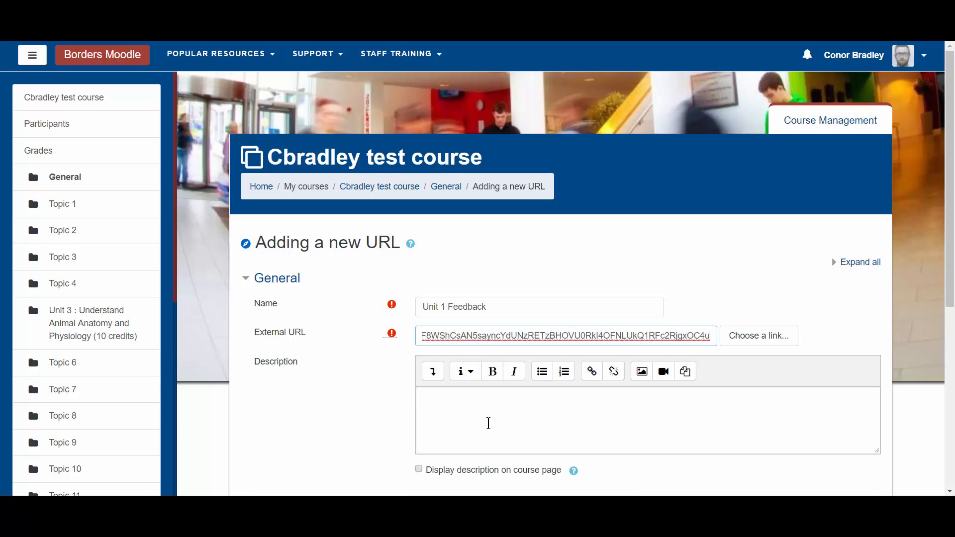
scroll(489, 423, down, 3)
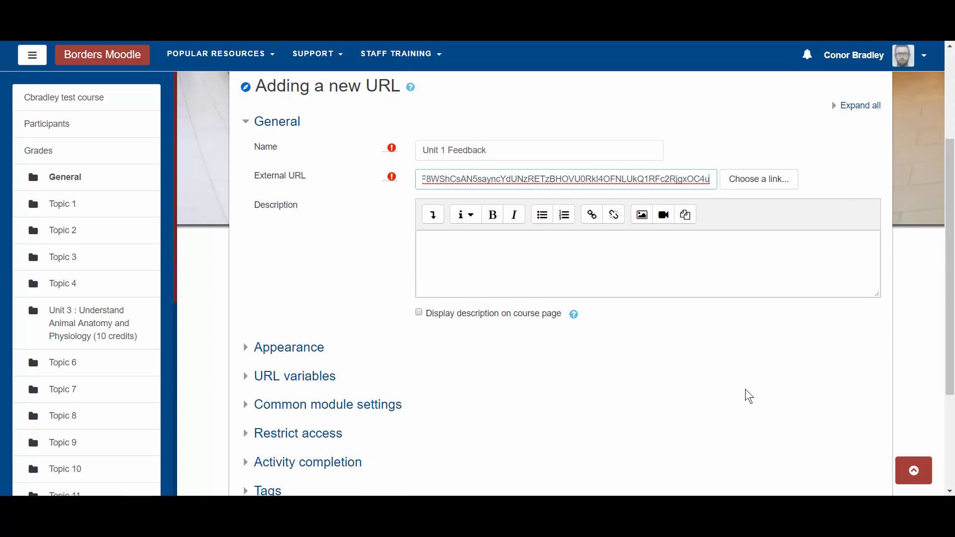
scroll(818, 368, down, 3)
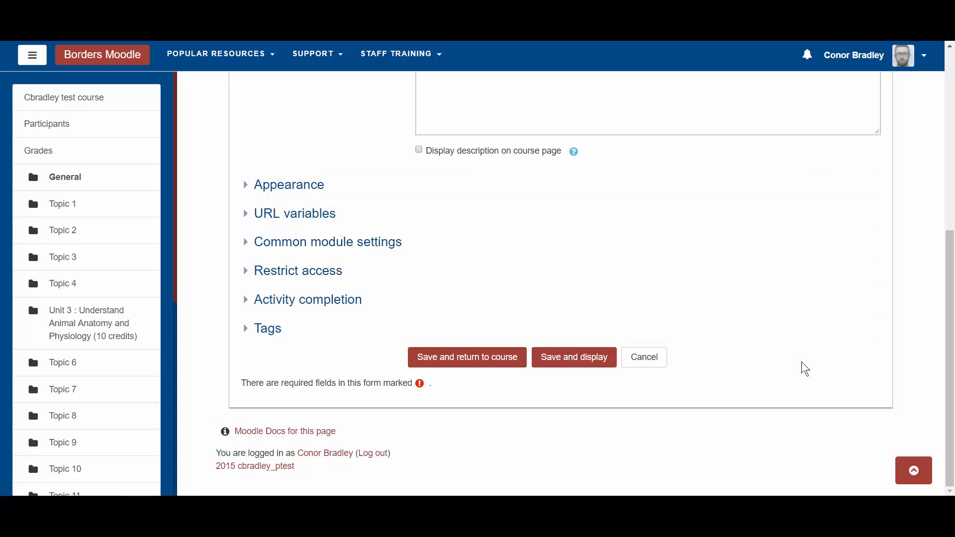
click(483, 361)
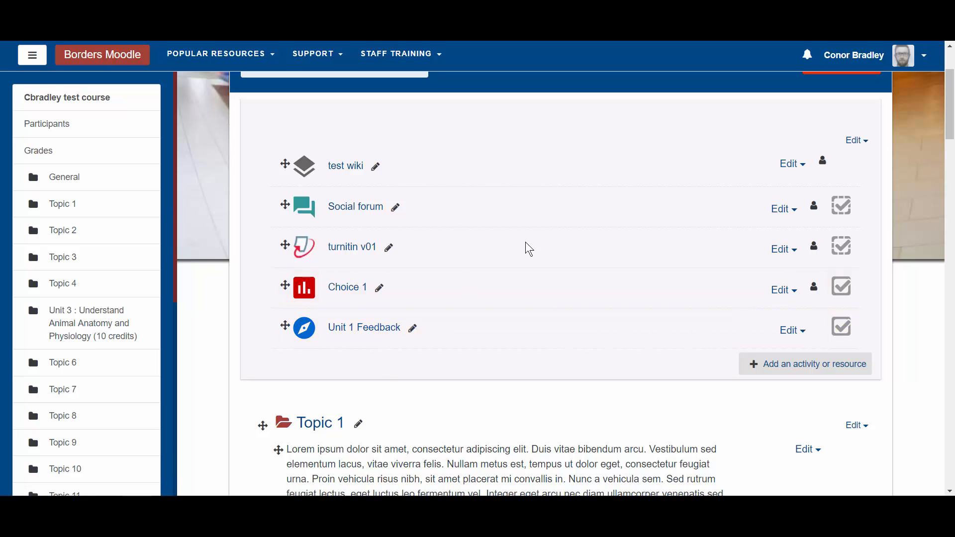
Check the form link in an incognito window as a signed-out visitor and return to the Moodle course page
click(912, 41)
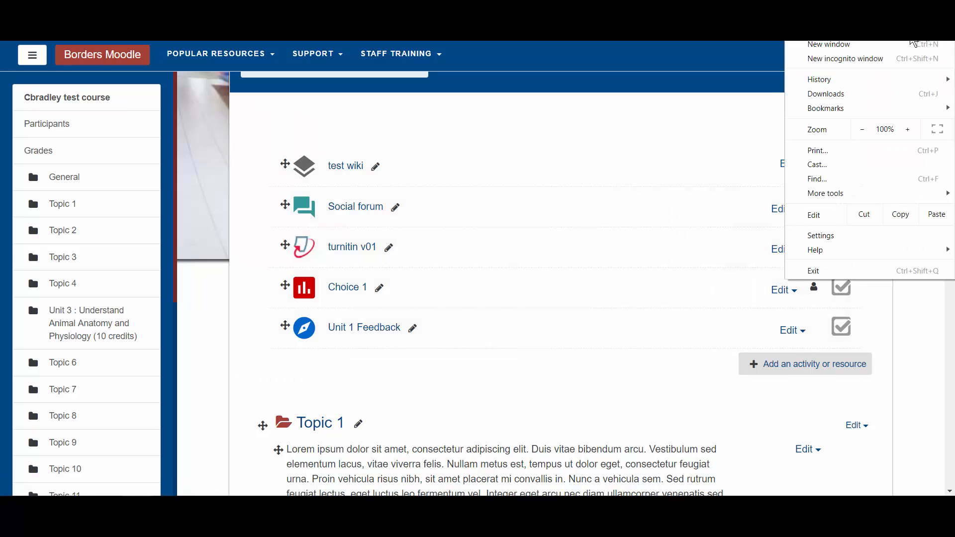
click(820, 58)
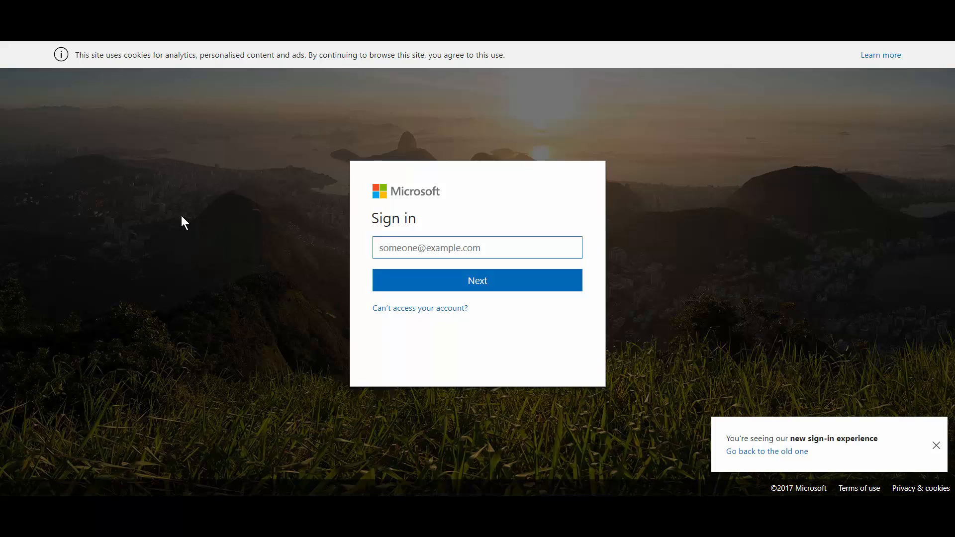
key(alt+Tab)
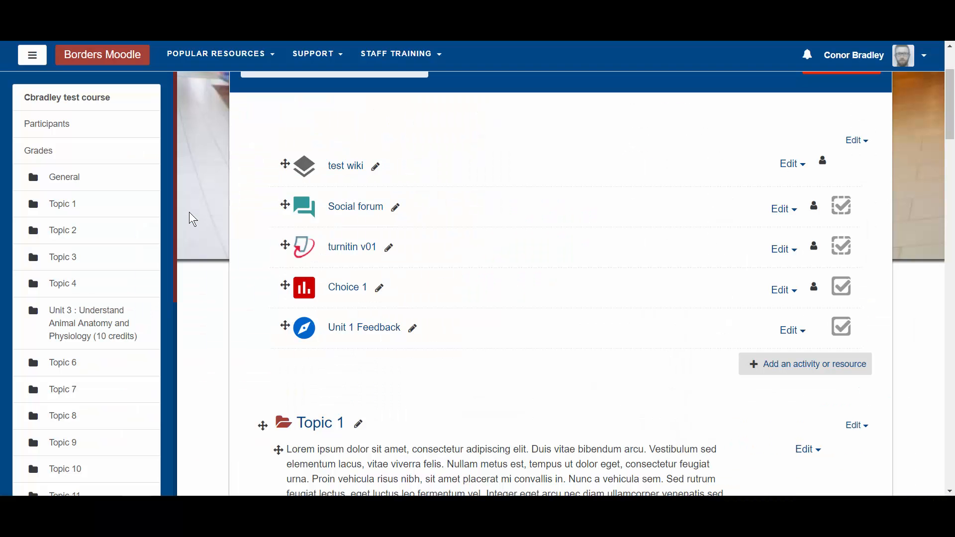
Switch back to the "Unit 1 - Feedback" form in Microsoft Forms and view its responses summary
click(185, 10)
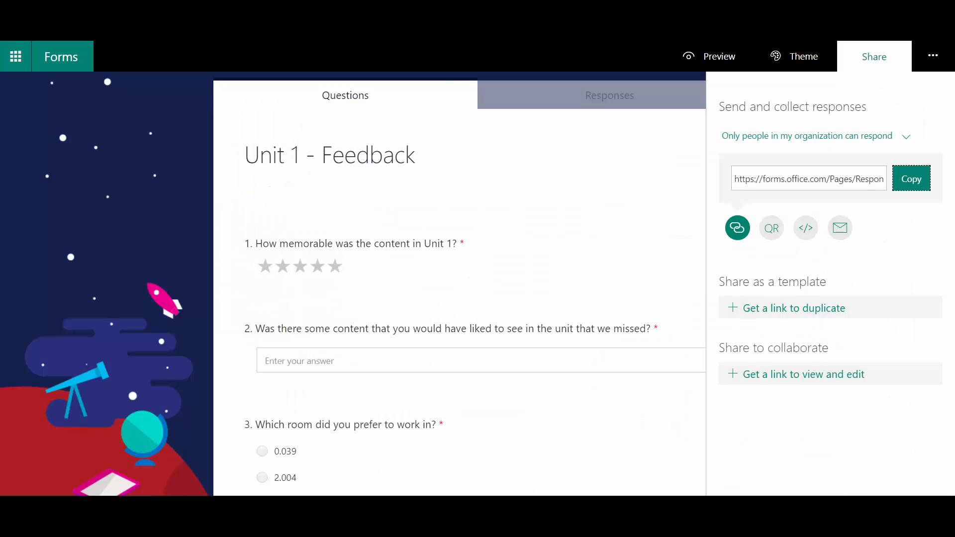
click(571, 238)
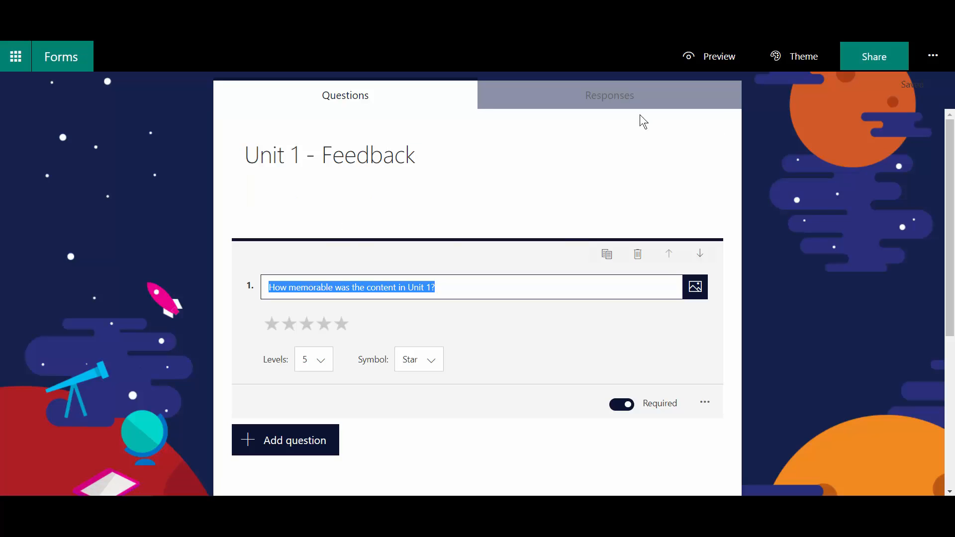
click(577, 103)
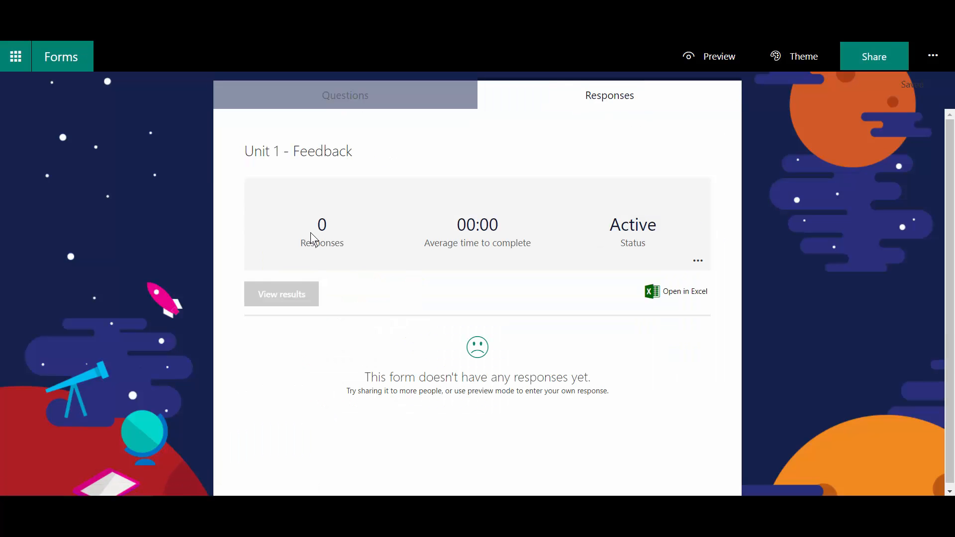